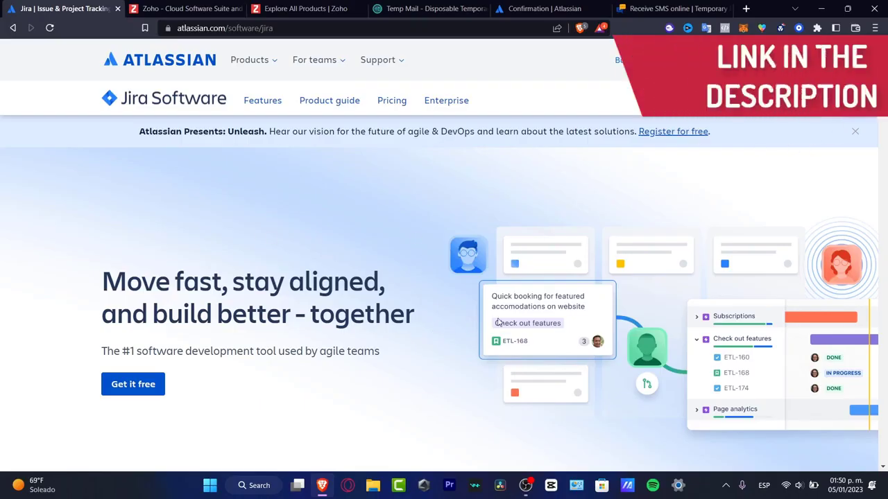
Browse the Jira Software landing page, then bring up the 'Confirmation | Atlassian' signup questions
scroll(634, 274, "down", 5)
scroll(633, 274, "down", 10)
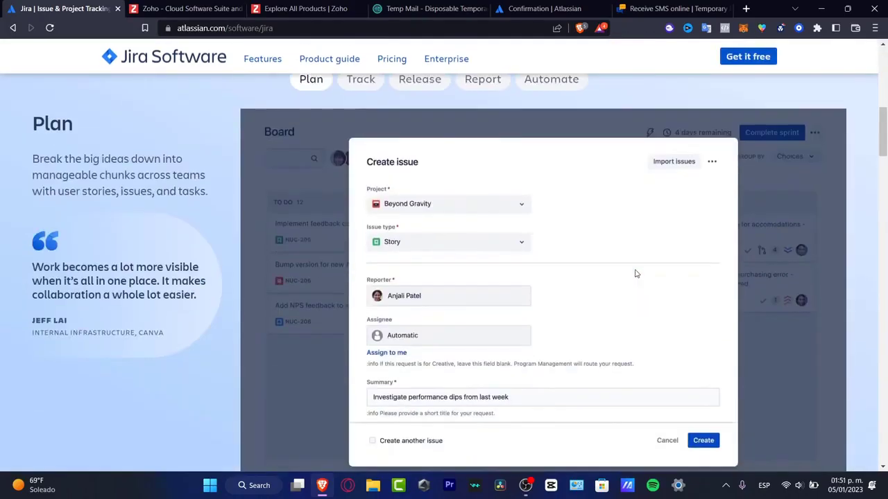
scroll(637, 274, "up", 3)
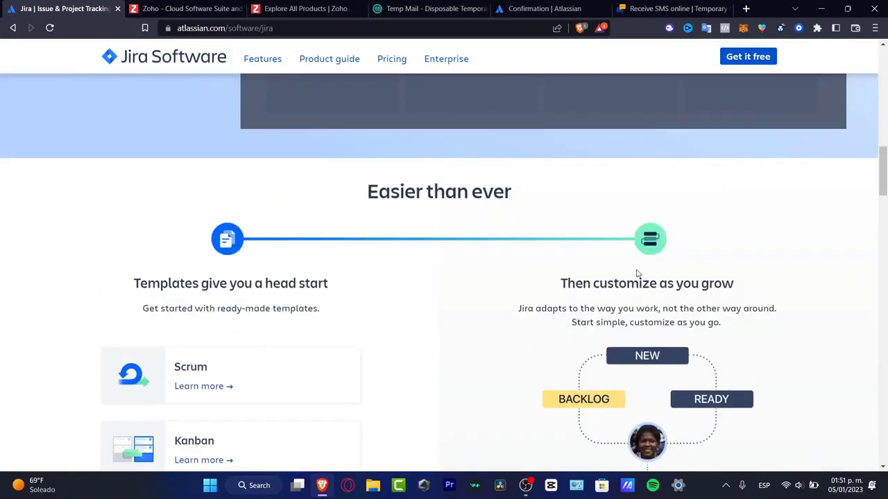
scroll(637, 274, "down", 12)
scroll(636, 274, "down", 5)
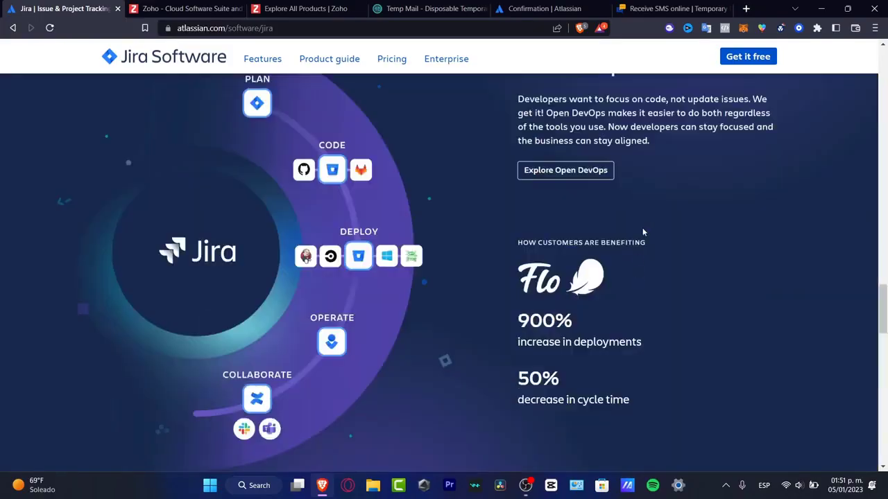
scroll(688, 194, "down", 3)
scroll(685, 203, "down", 15)
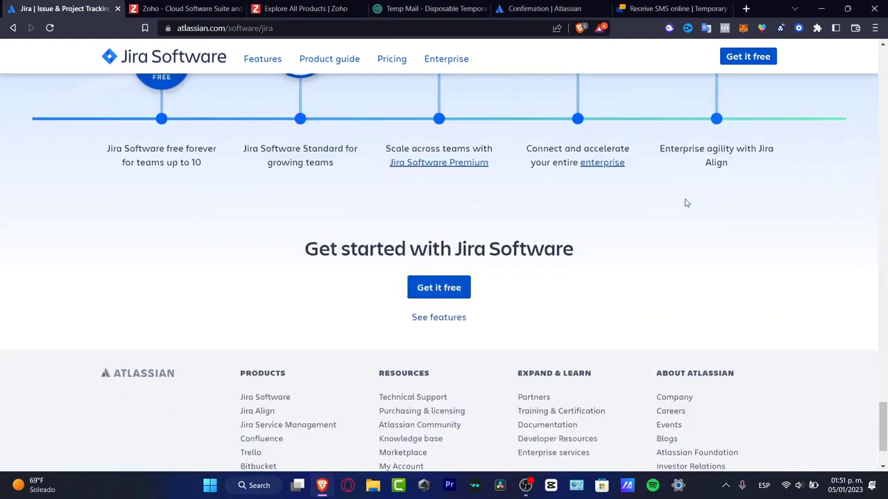
scroll(685, 201, "up", 20)
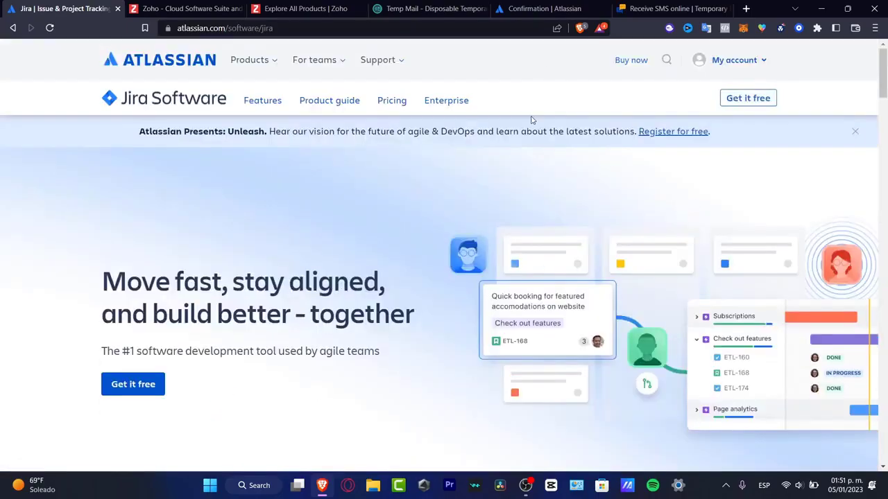
left_click(553, 6)
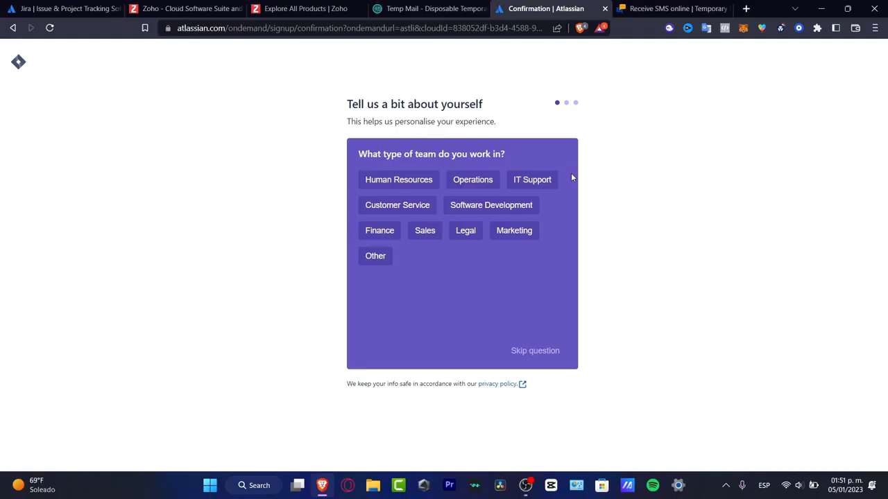
Answer the signup as a Marketing team Content Marketing Manager focused on project planning and coordination
left_click(518, 230)
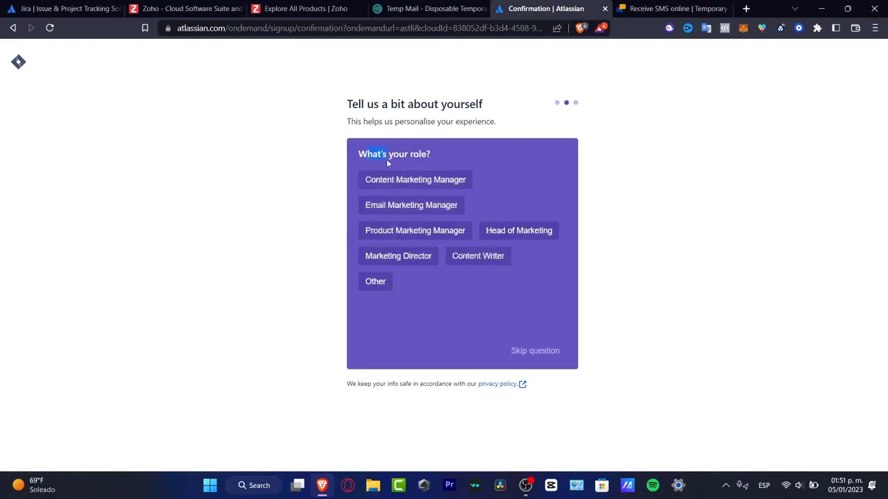
left_click_drag(387, 159, 425, 160)
left_click(422, 181)
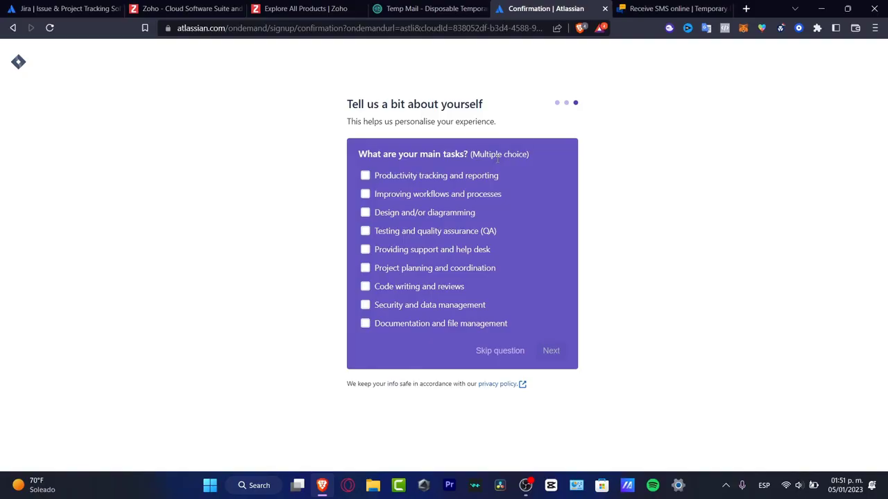
left_click(366, 268)
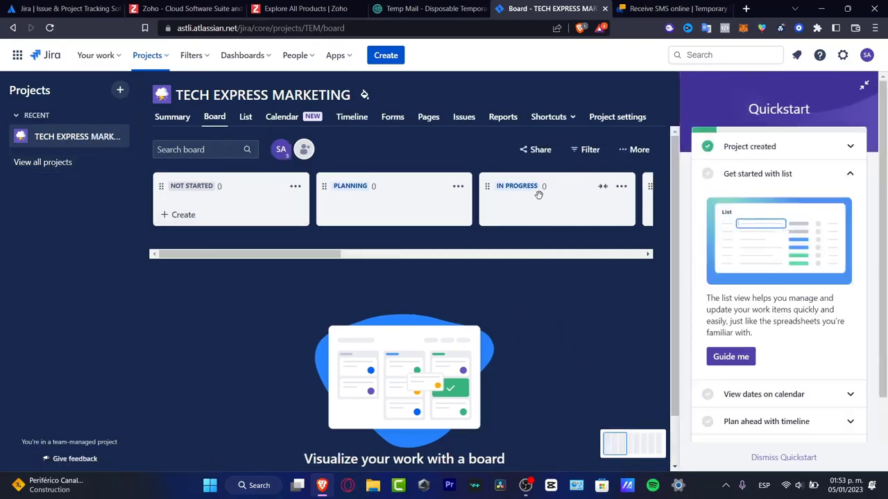
Expand the Quickstart tips on calendar, timeline, forms, personalizing and help, then minimize the guide
left_click_drag(317, 254, 279, 229)
left_click(817, 396)
scroll(811, 312, "down", 1)
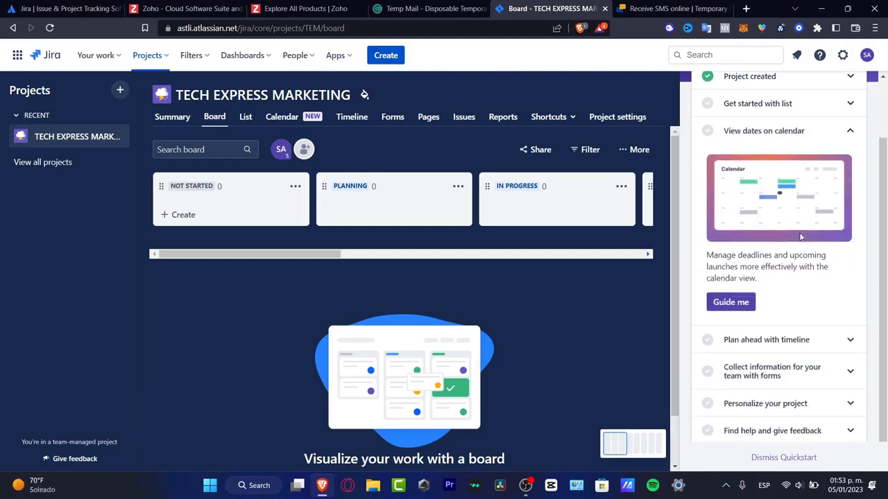
left_click(808, 340)
left_click(826, 373)
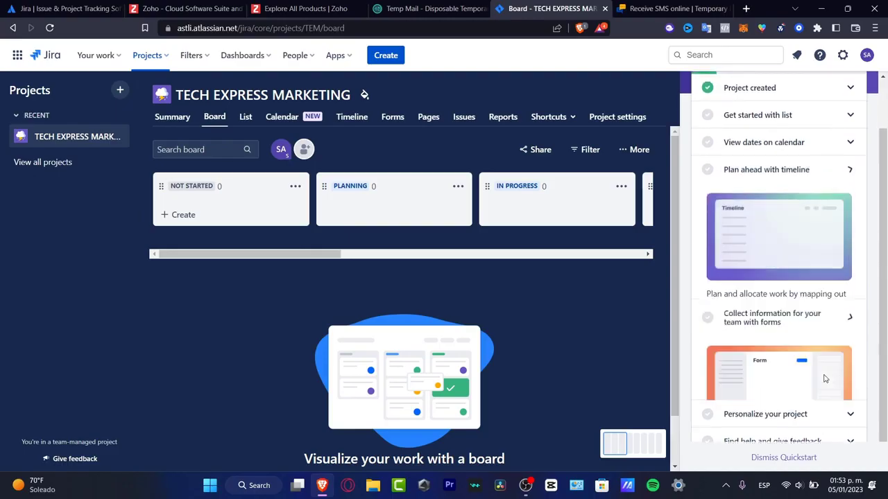
scroll(801, 281, "down", 1)
left_click(826, 403)
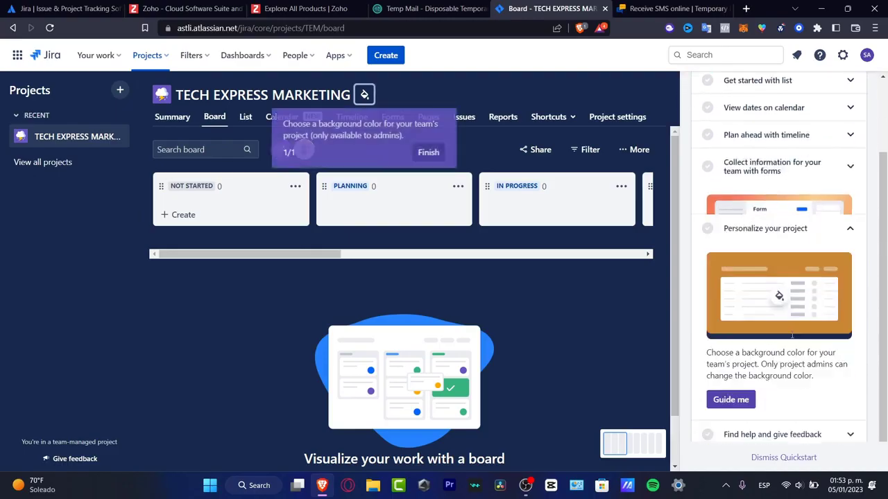
left_click(786, 435)
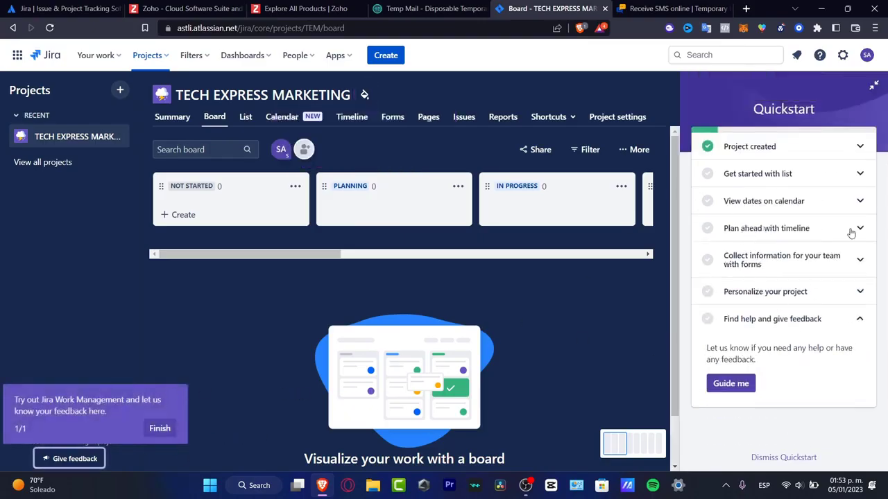
left_click(875, 88)
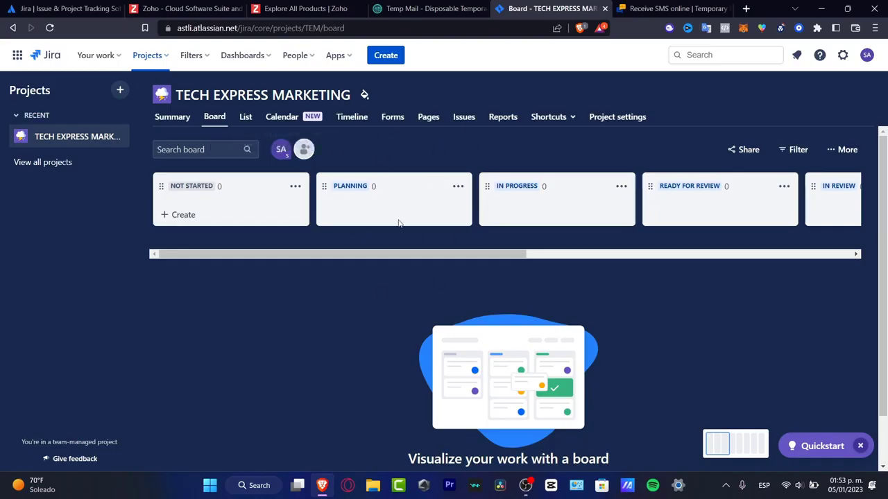
left_click(309, 147)
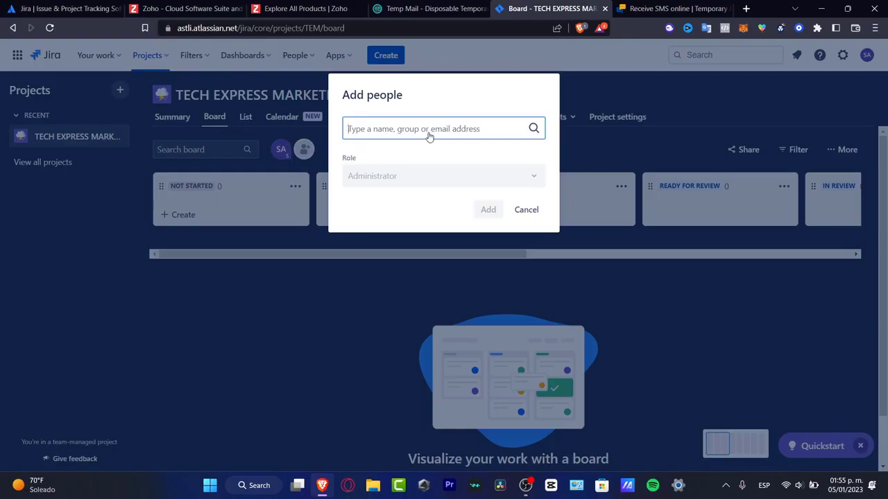
type("Adrian")
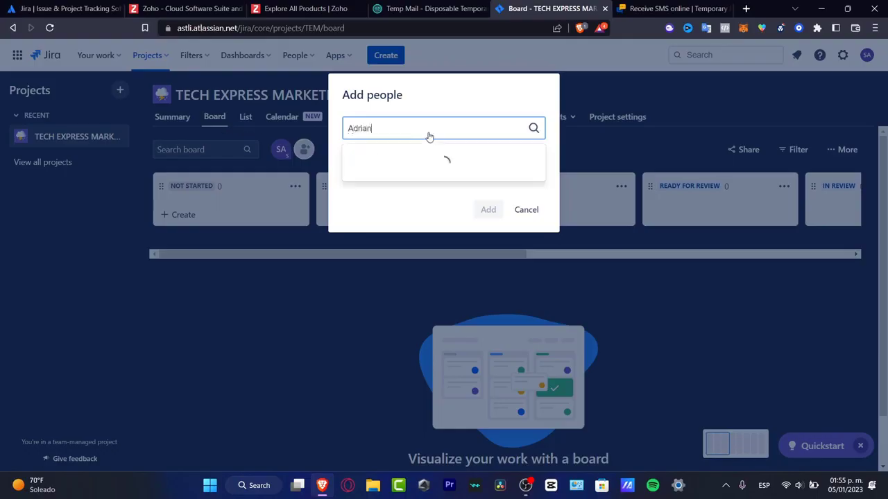
left_click(446, 160)
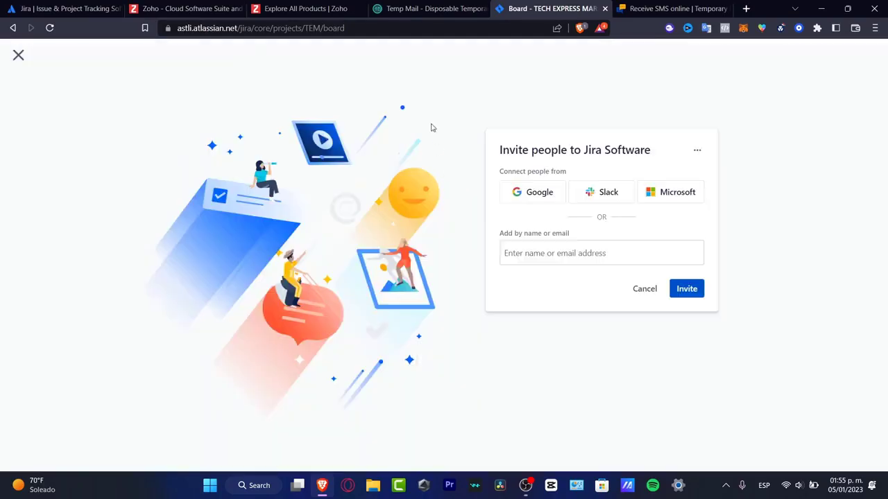
left_click(567, 256)
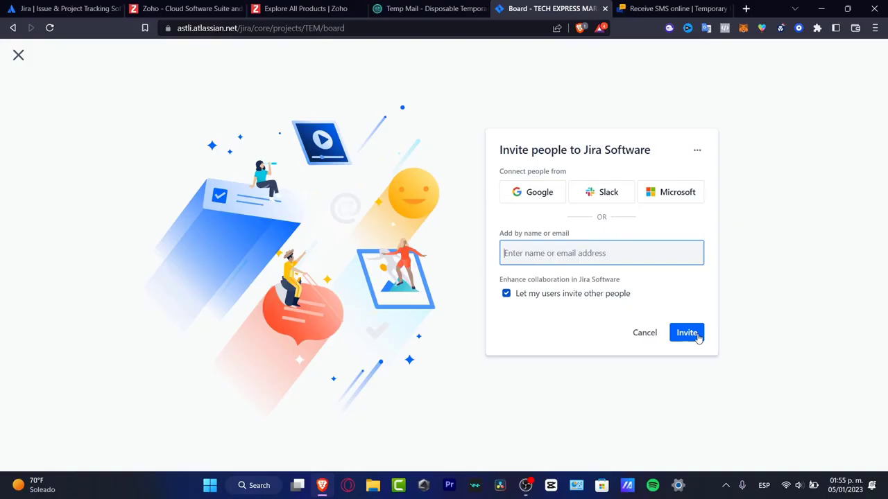
left_click(646, 335)
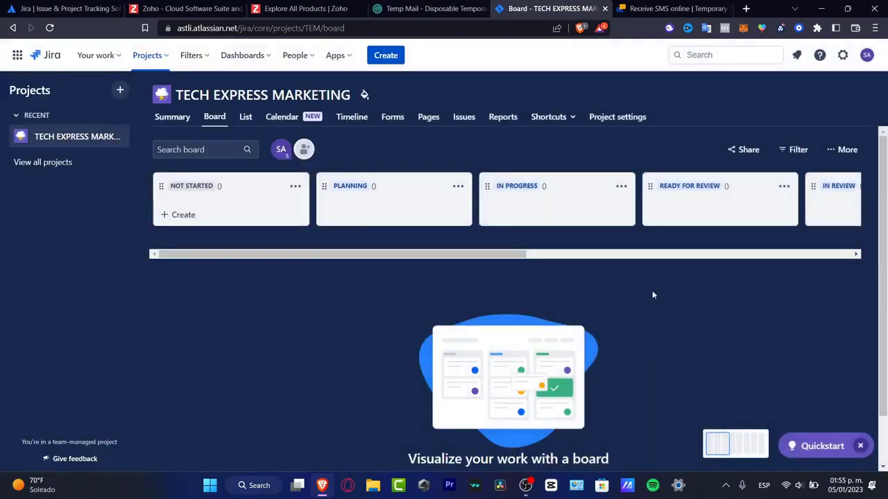
left_click(305, 150)
mouse_move(406, 179)
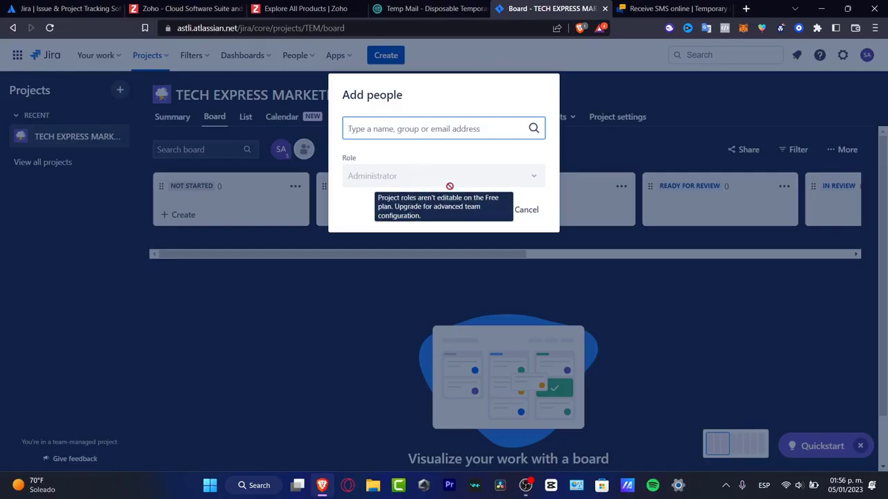
left_click(534, 212)
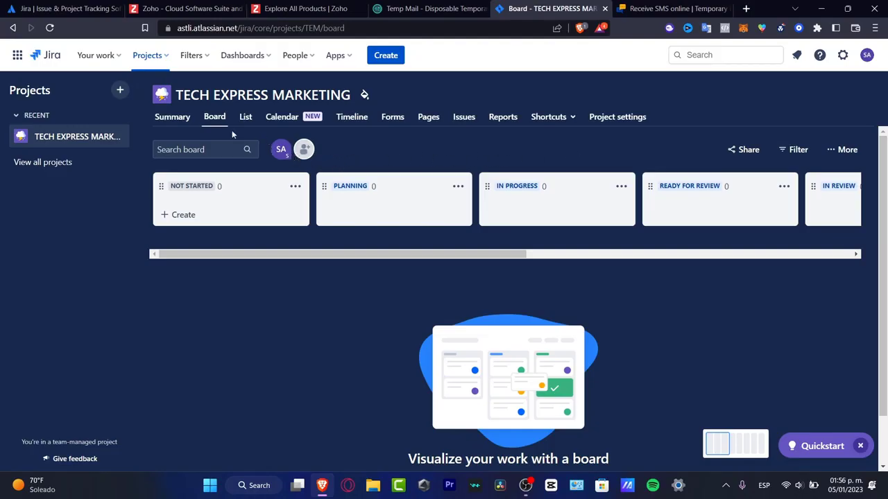
Review the project Summary page, then return to the Board with its empty status columns
left_click(183, 122)
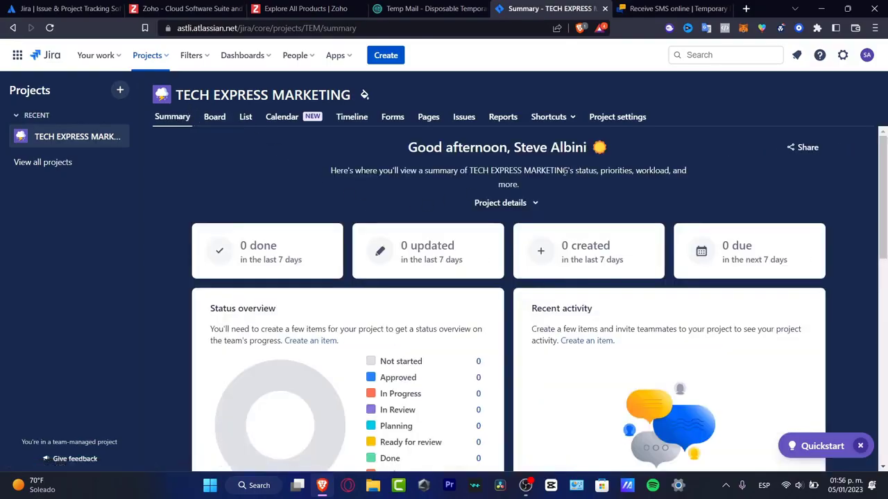
left_click_drag(883, 144, 884, 158)
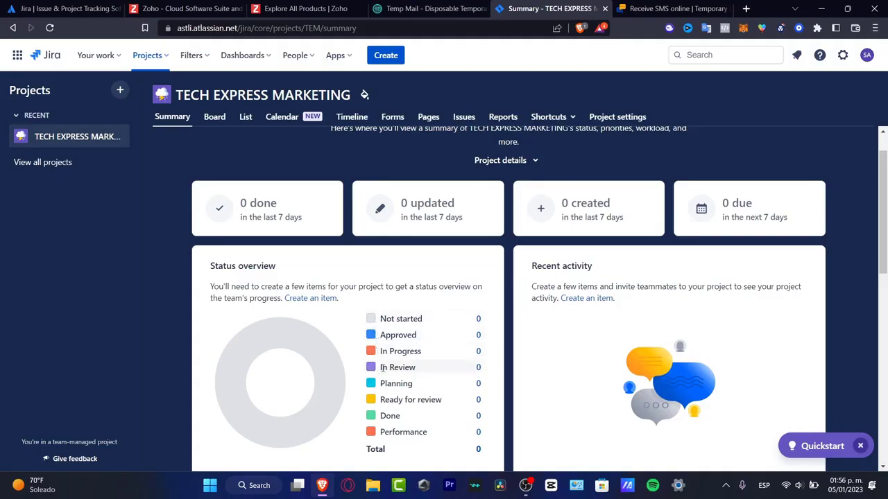
scroll(413, 342, "down", 2)
scroll(413, 342, "down", 1)
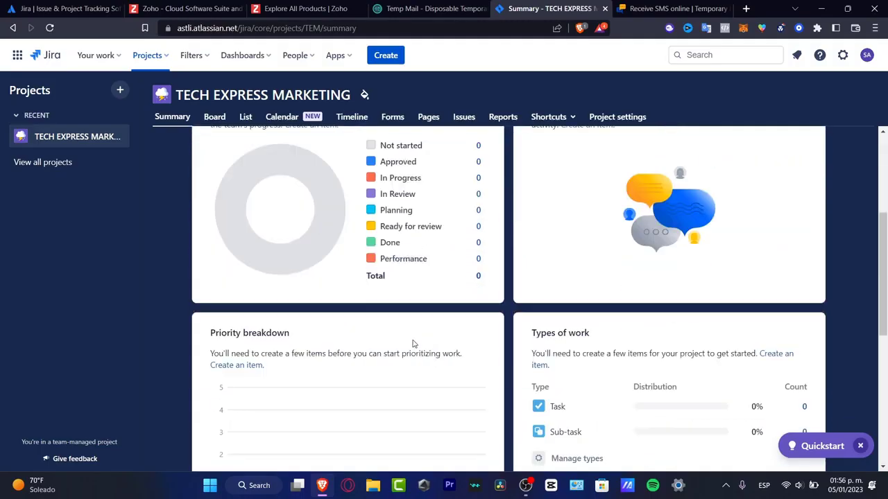
scroll(413, 344, "up", 3)
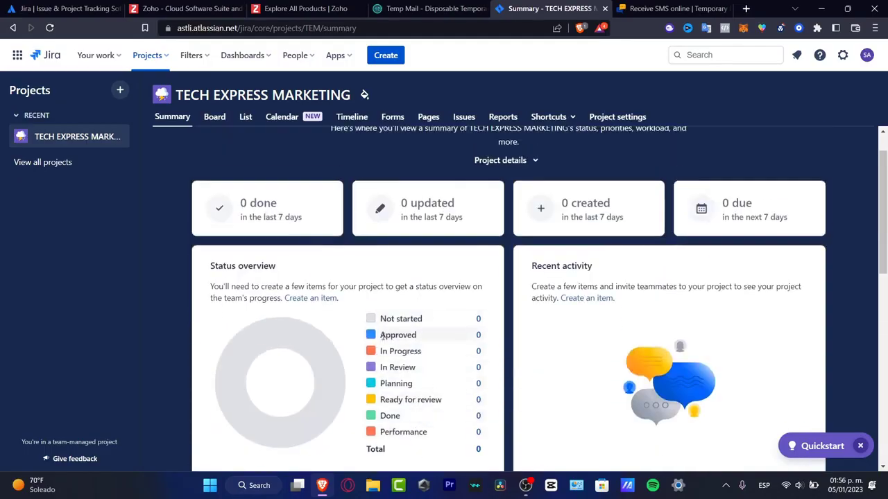
left_click(216, 119)
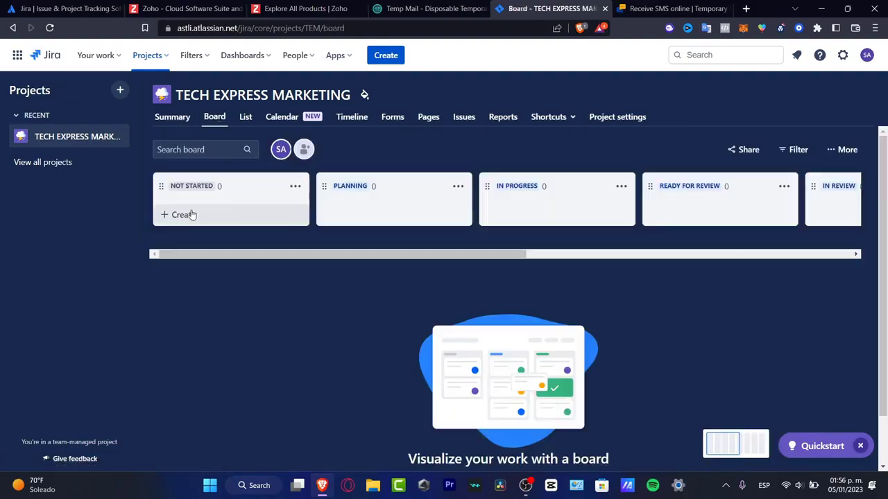
Begin a Youtube research item in Not Started, then go to Manage types for Task
left_click(183, 215)
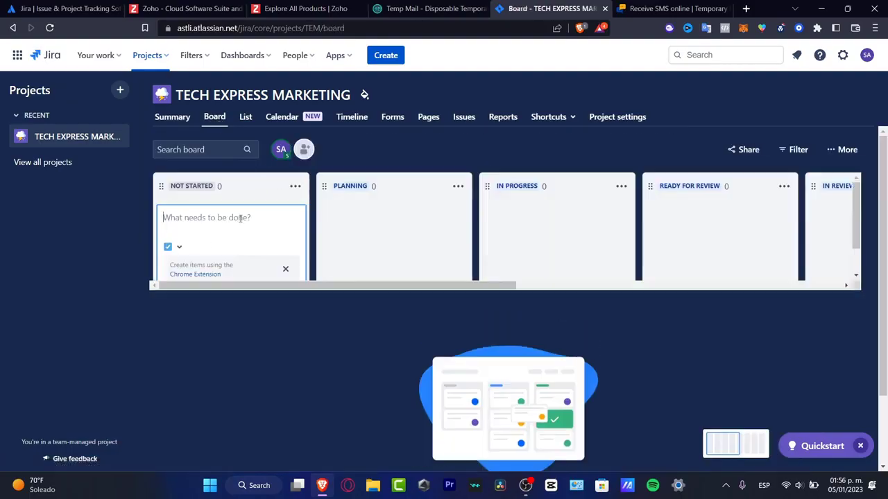
type("Ma")
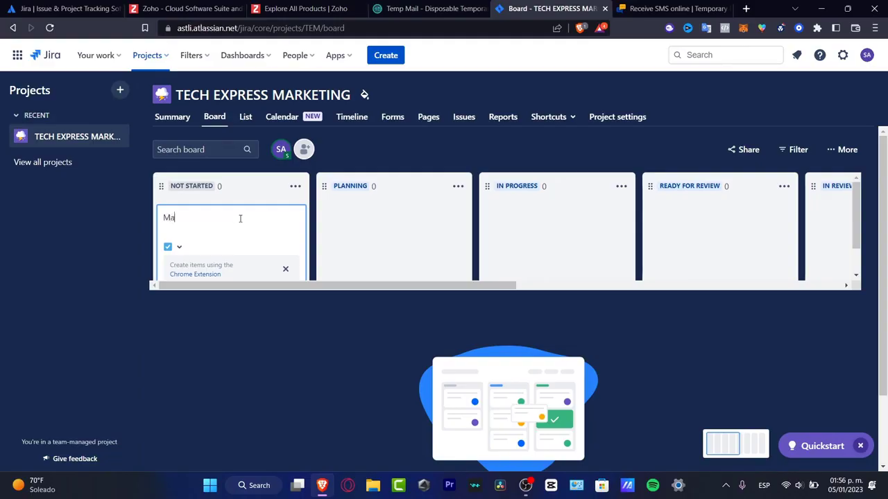
type("ke resea")
key("BackSpace")
type("search for Youtube")
left_click(179, 248)
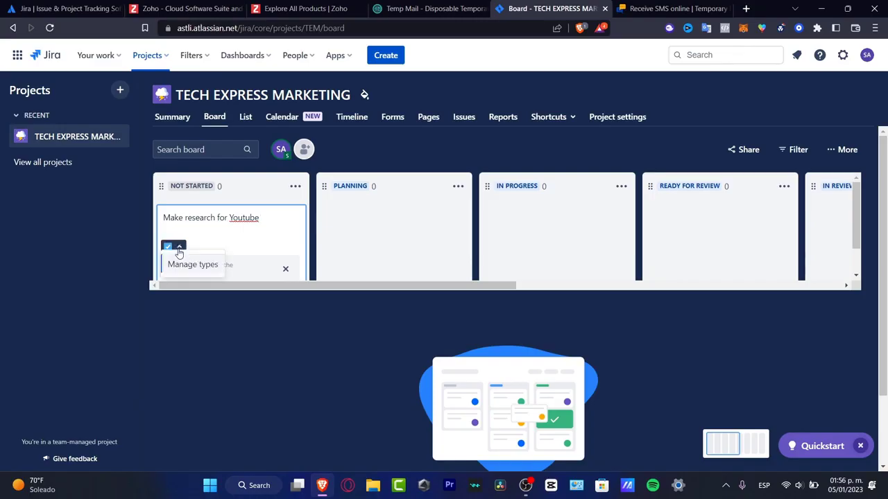
left_click(197, 265)
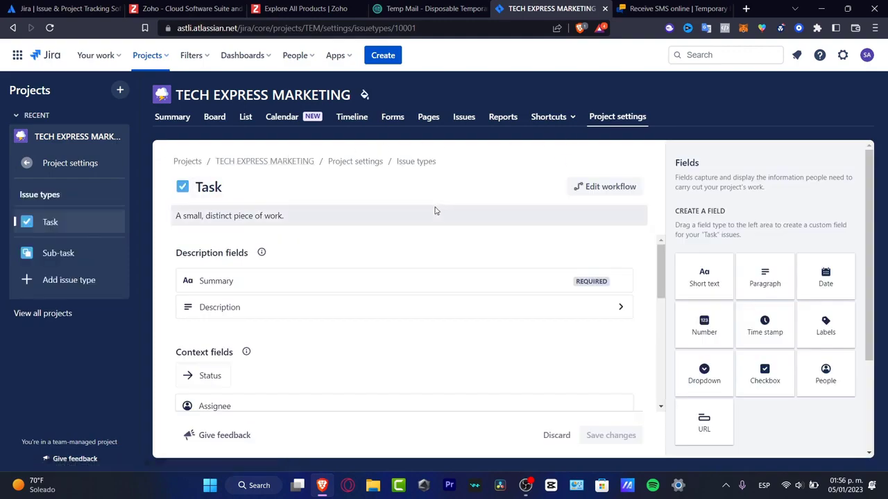
Change the Task description to 'Little stuff to be done.', save it, and add a Dropdown field
left_click(240, 215)
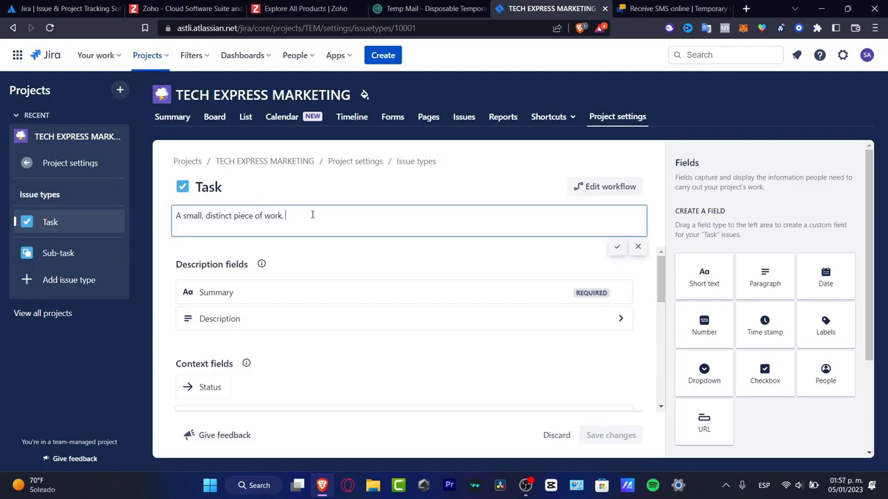
key("BackSpace")
key("BackSpace")
key("BackSpace")
key("BackSpace")
key("BackSpace")
key("BackSpace")
key("BackSpace")
key("BackSpace")
key("BackSpace")
key("BackSpace")
key("BackSpace")
key("BackSpace")
key("BackSpace")
key("BackSpace")
key("BackSpace")
key("BackSpace")
key("BackSpace")
key("BackSpace")
key("BackSpace")
key("BackSpace")
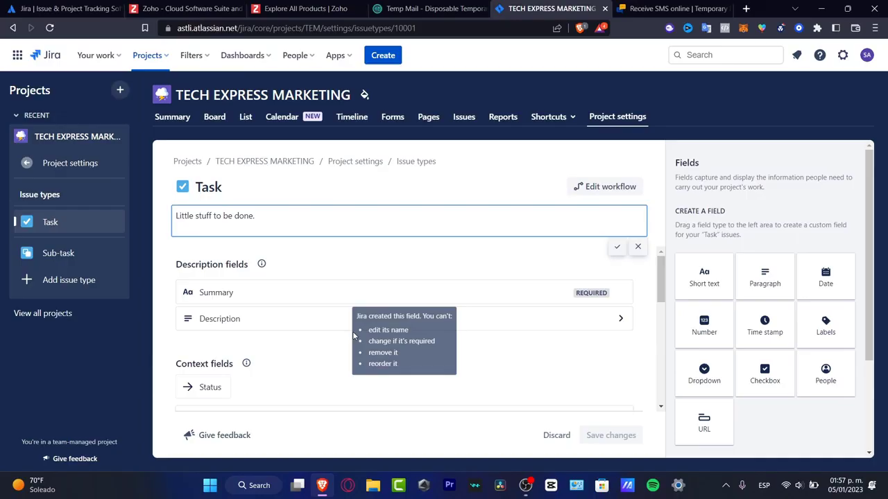
scroll(339, 316, "down", 5)
scroll(335, 313, "down", 2)
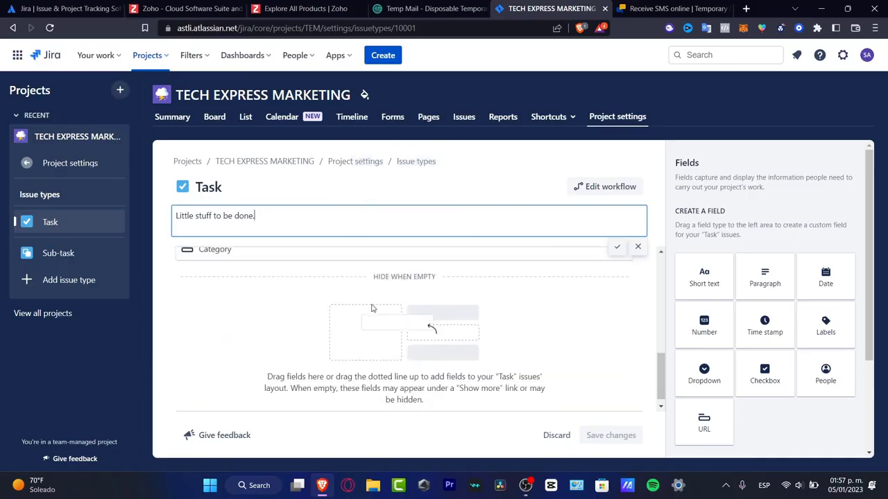
left_click(581, 324)
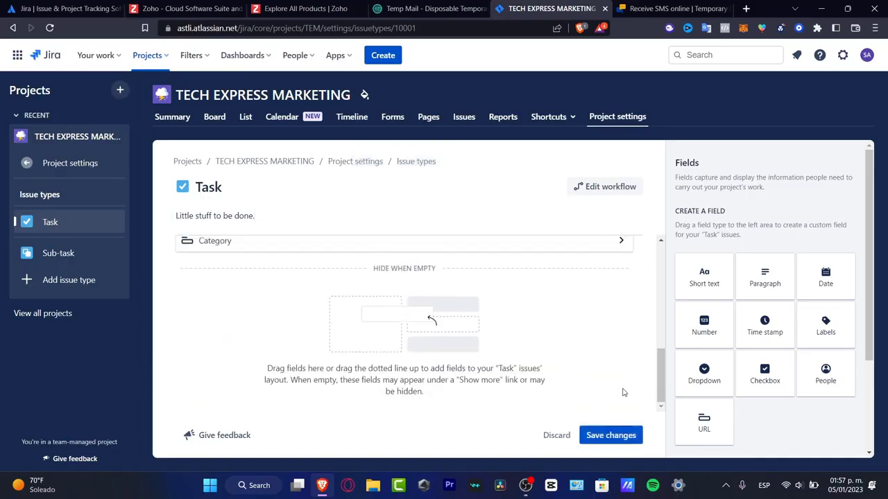
left_click(614, 434)
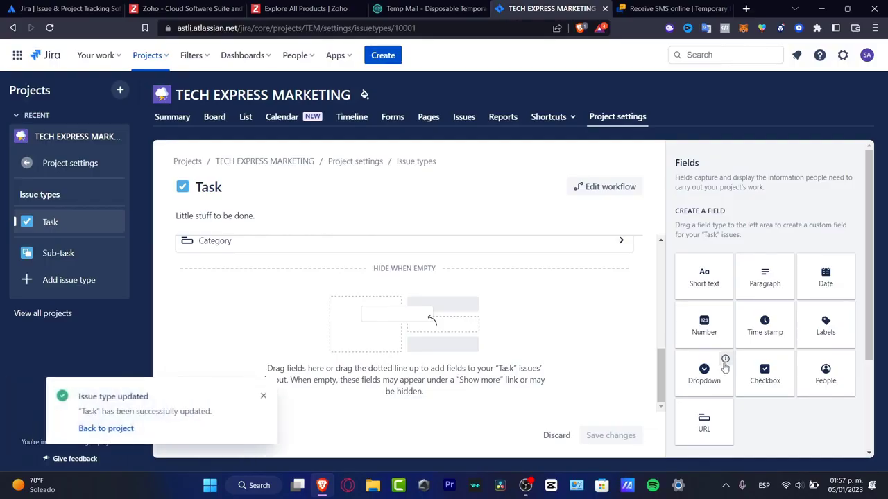
left_click_drag(706, 374, 405, 315)
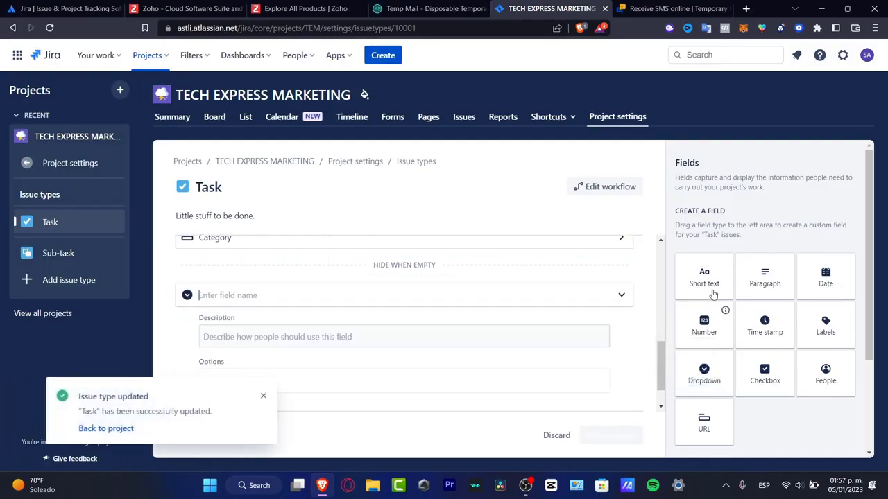
Drag short text and Date fields into the Task layout, save, then head back to the Board
mouse_move(706, 288)
left_mouse_down()
mouse_move(557, 294)
mouse_move(524, 278)
mouse_move(487, 323)
mouse_move(468, 305)
mouse_move(501, 314)
mouse_move(659, 268)
mouse_move(703, 280)
left_mouse_up()
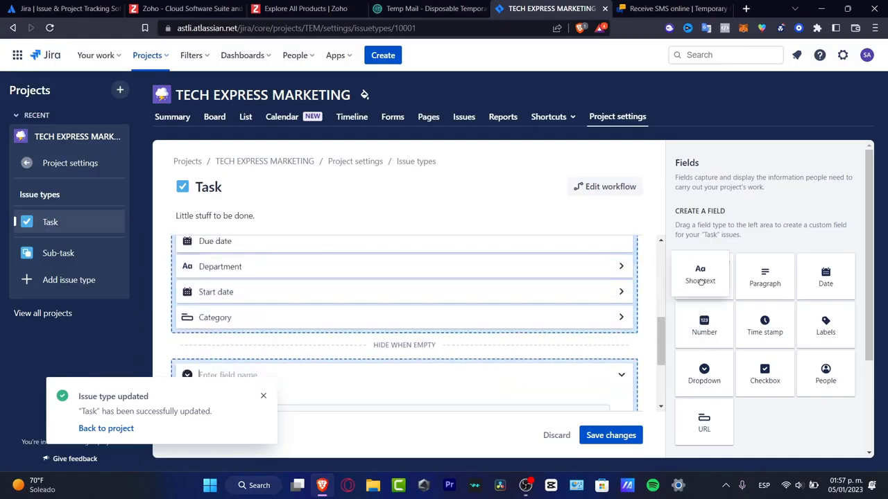
scroll(583, 349, "up", 3)
scroll(583, 349, "down", 3)
scroll(583, 349, "up", 3)
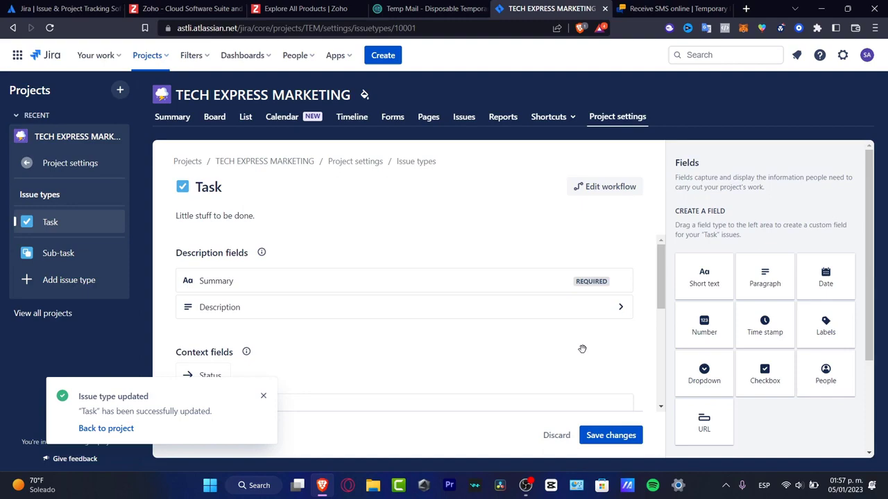
scroll(583, 349, "down", 3)
scroll(582, 350, "up", 3)
left_click_drag(811, 286, 389, 332)
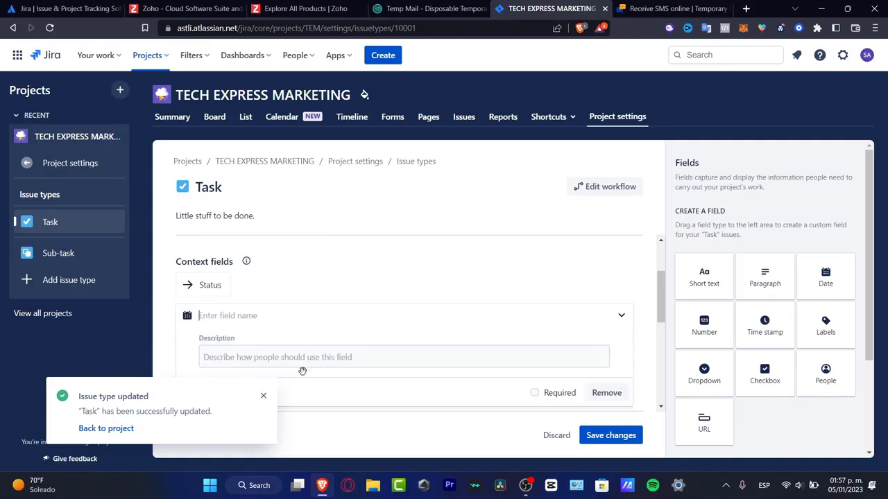
left_click(263, 398)
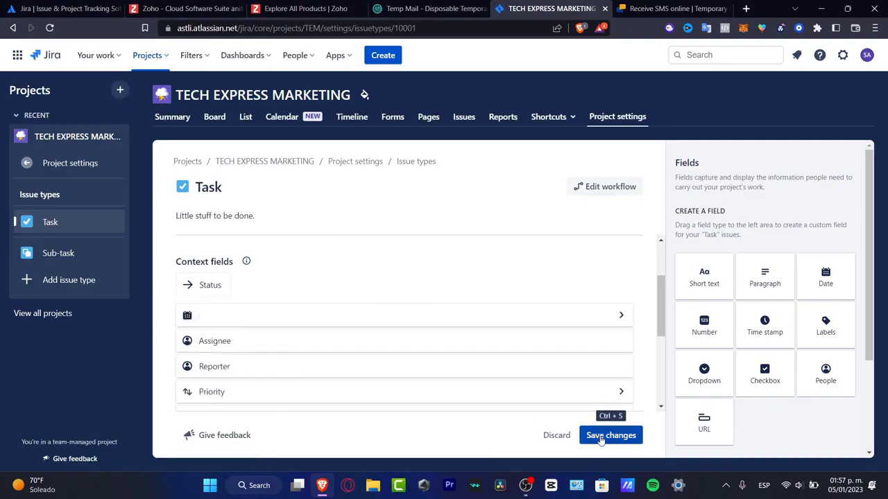
left_click(597, 435)
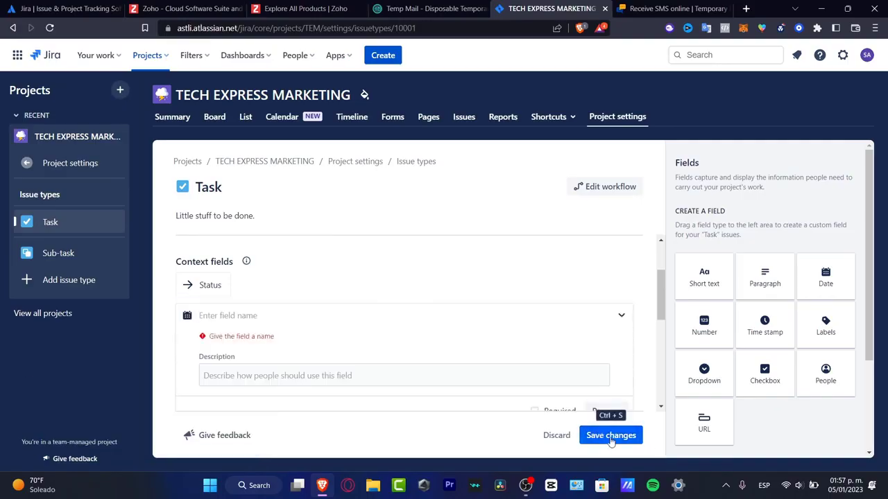
left_click(210, 120)
Leave the settings without saving and create a 'Research for marketing' task in Not Started
left_click(500, 116)
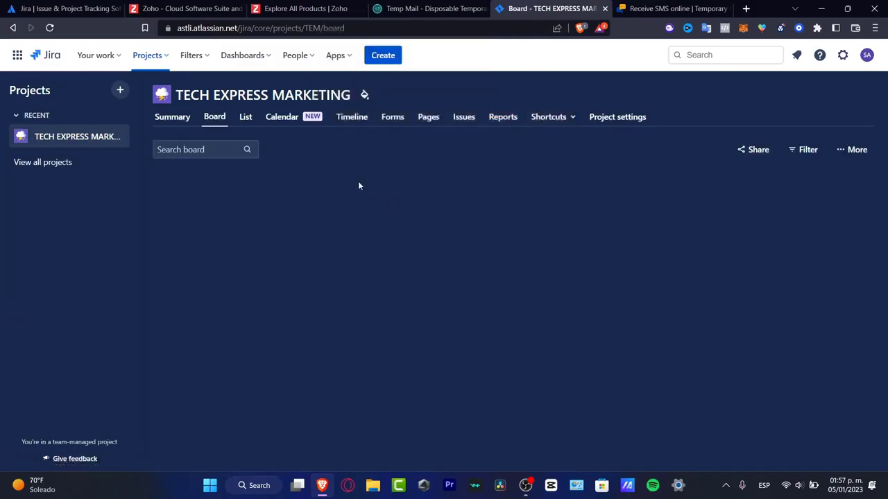
left_click(214, 217)
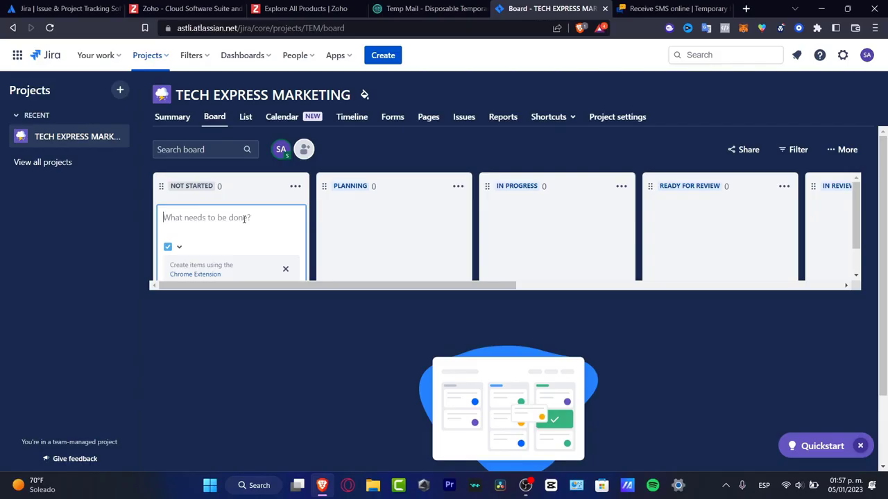
type("mARKETING")
key("BackSpace")
key("BackSpace")
key("BackSpace")
key("BackSpace")
key("BackSpace")
key("BackSpace")
type("Research for marketing")
key("Return")
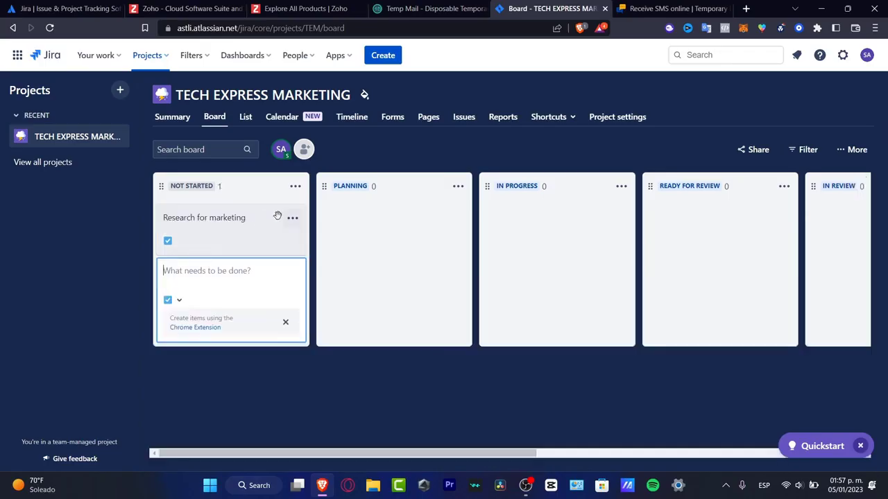
left_click(393, 317)
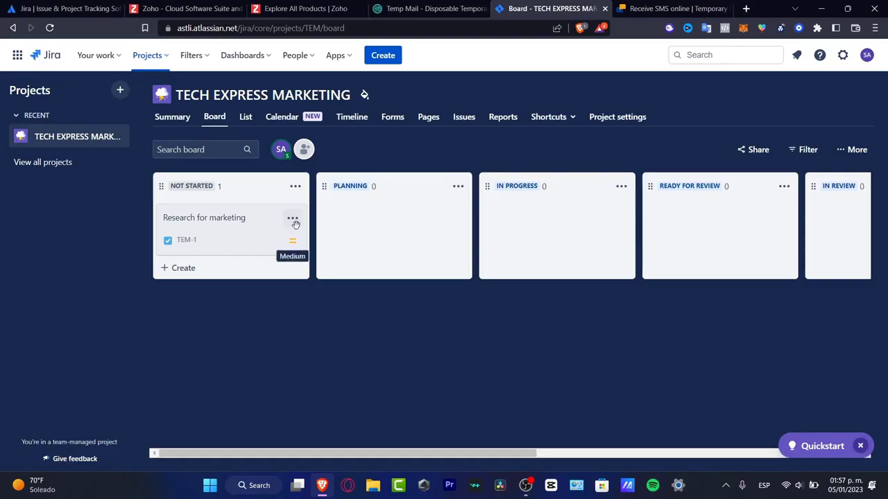
Move the TEM-1 Research for marketing card into the In Progress column
left_click(293, 218)
left_click(287, 356)
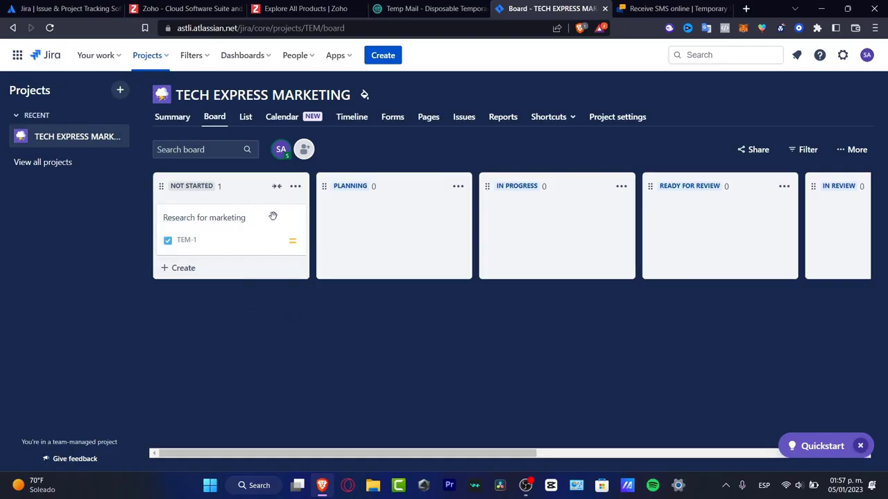
left_click_drag(258, 224, 579, 220)
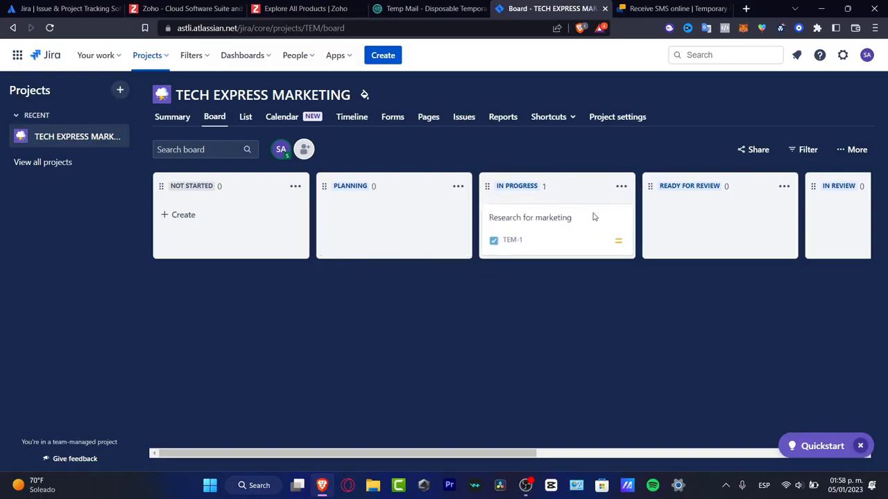
Look over Summary and Board, then in the List view set TEM-1's status to DONE
left_click(172, 117)
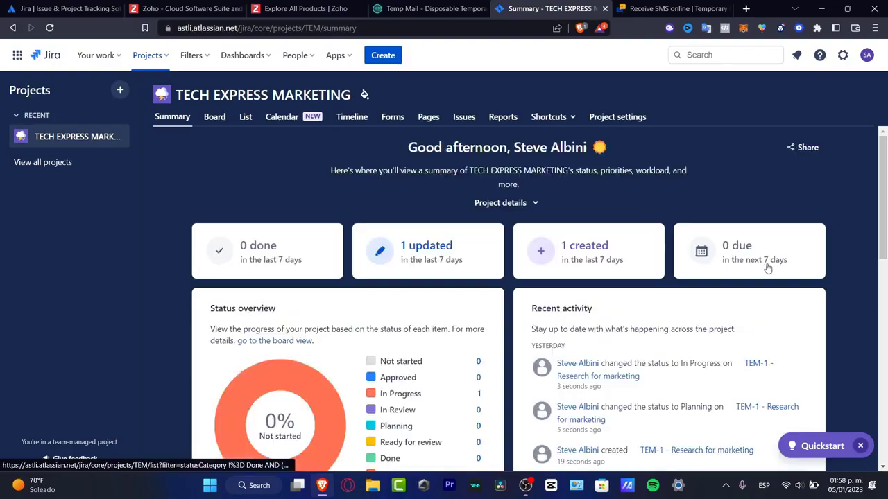
scroll(789, 281, "down", 3)
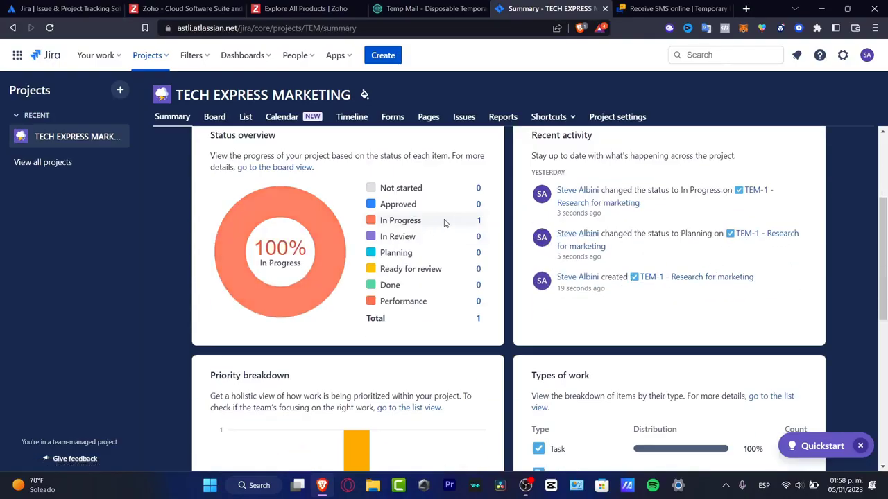
left_click(214, 117)
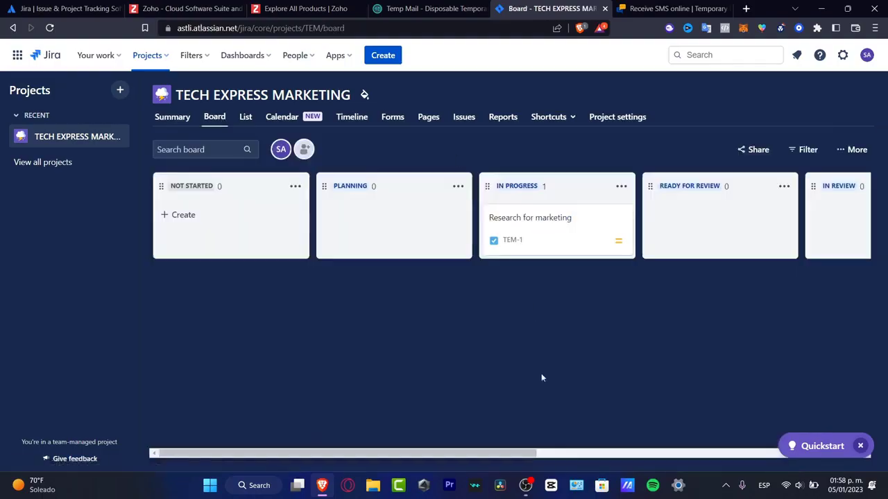
left_click(246, 117)
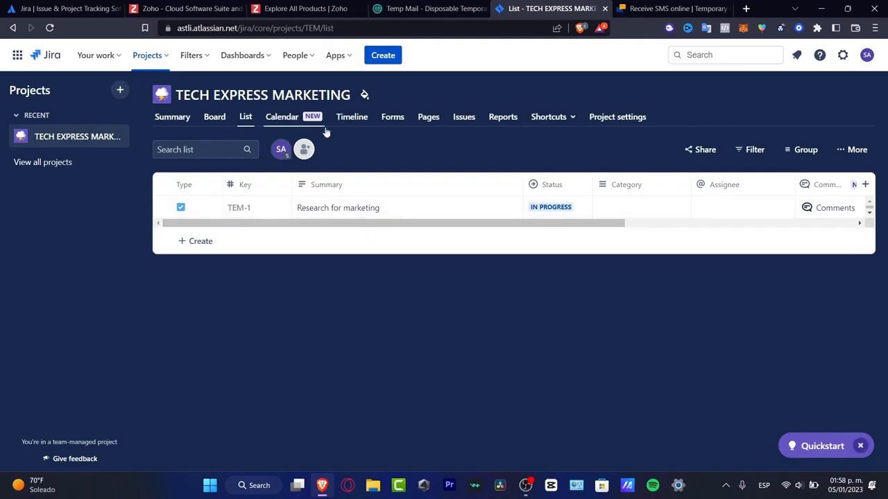
left_click(569, 208)
key("Escape")
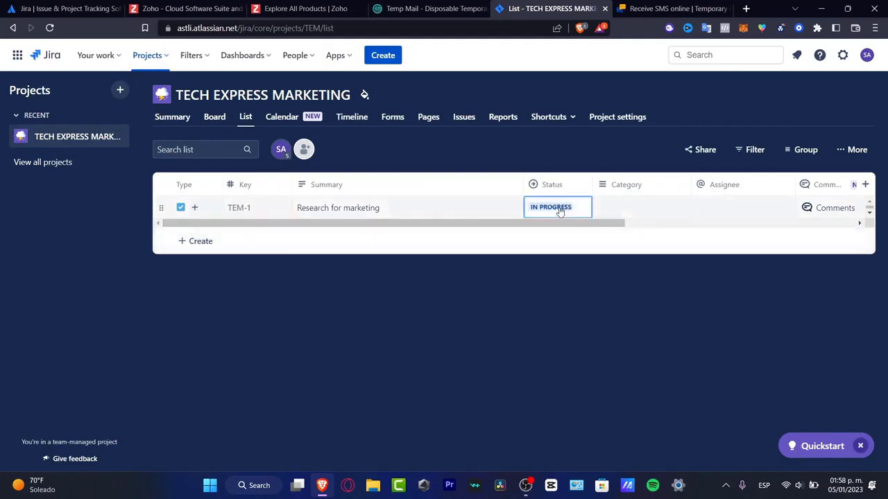
left_click(561, 211)
left_click(557, 335)
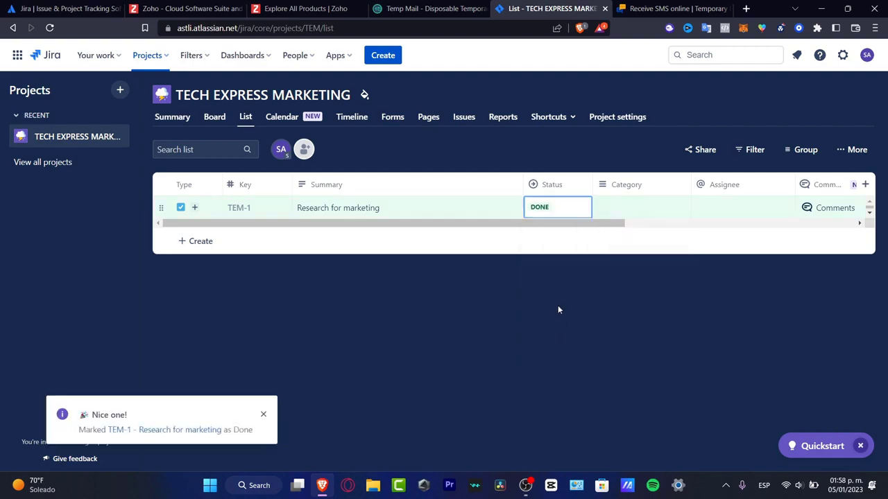
On the Calendar, close Quickstart and dismiss the scheduling suggestions, then view the Timeline
left_click(281, 118)
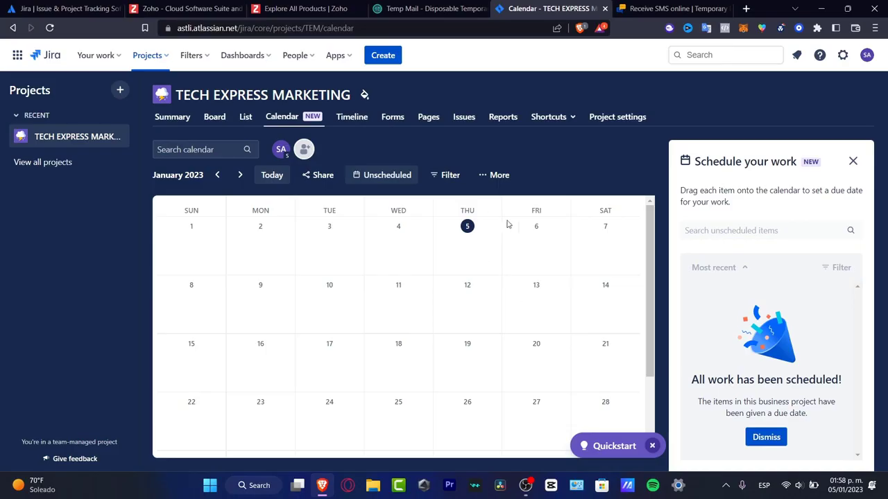
left_click(652, 446)
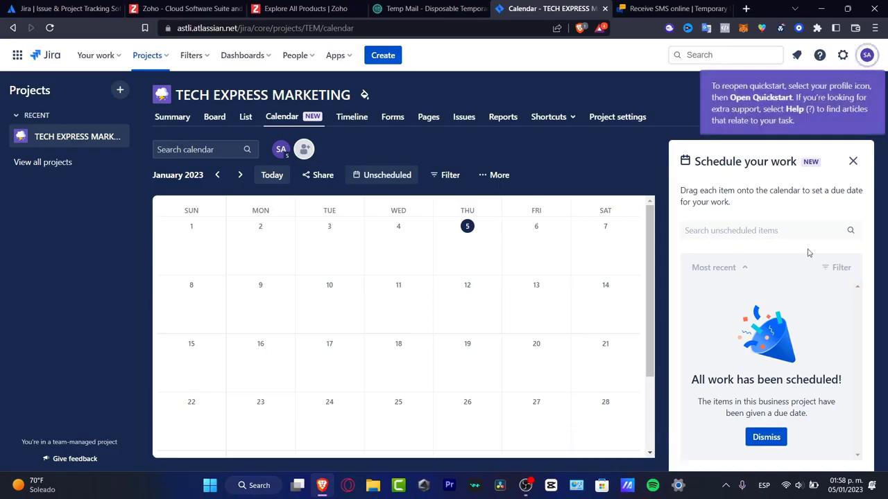
left_click(766, 437)
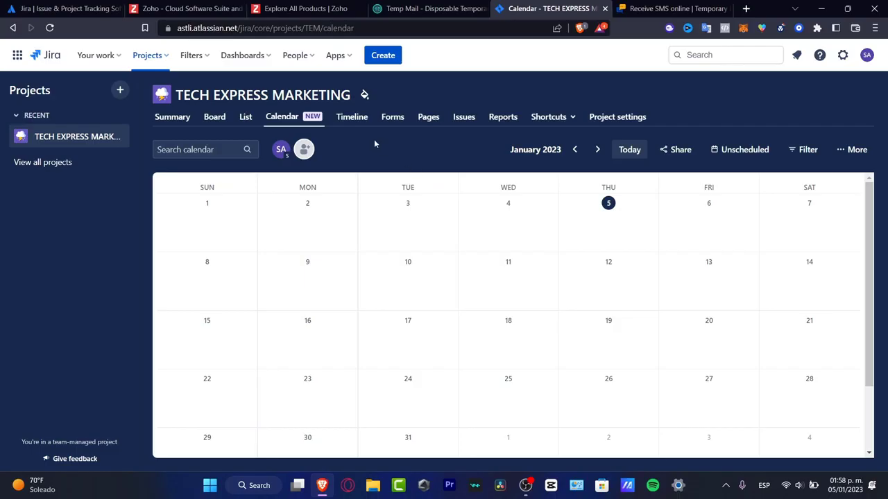
left_click(350, 118)
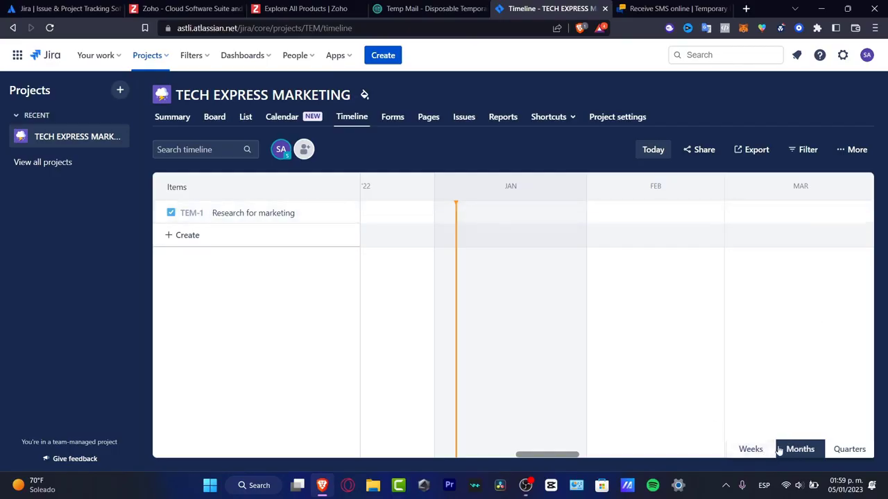
In the Weeks view, create TEM-1's timeline bar and adjust it to span Jan 6–12, 2023
left_click(750, 449)
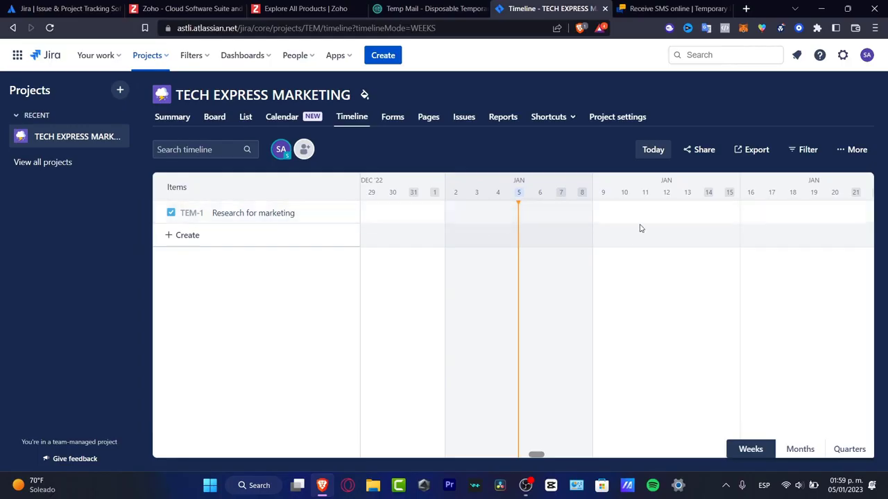
left_click(599, 213)
scroll(659, 215, "left", 5)
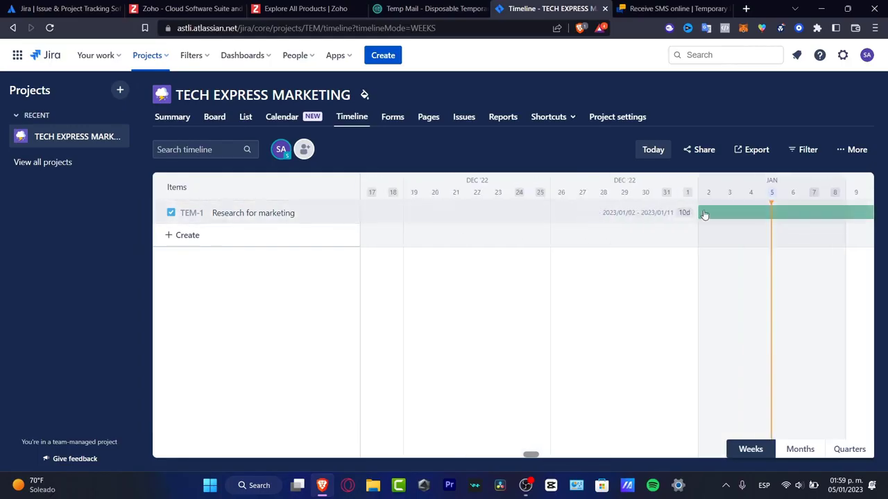
left_click_drag(699, 215, 552, 213)
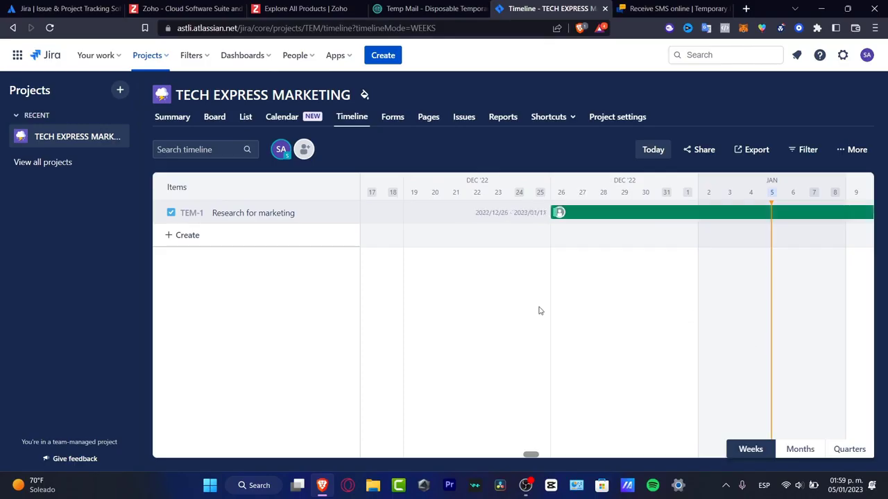
left_click_drag(575, 213, 548, 209)
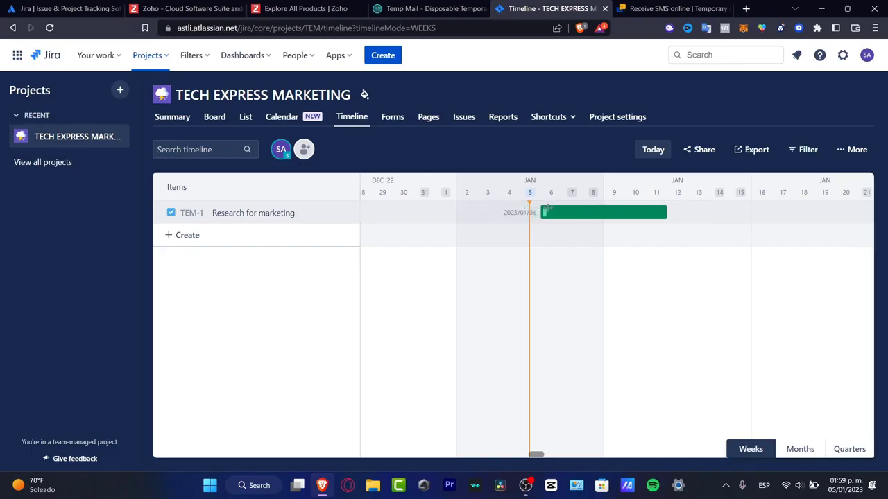
left_click_drag(653, 216, 691, 217)
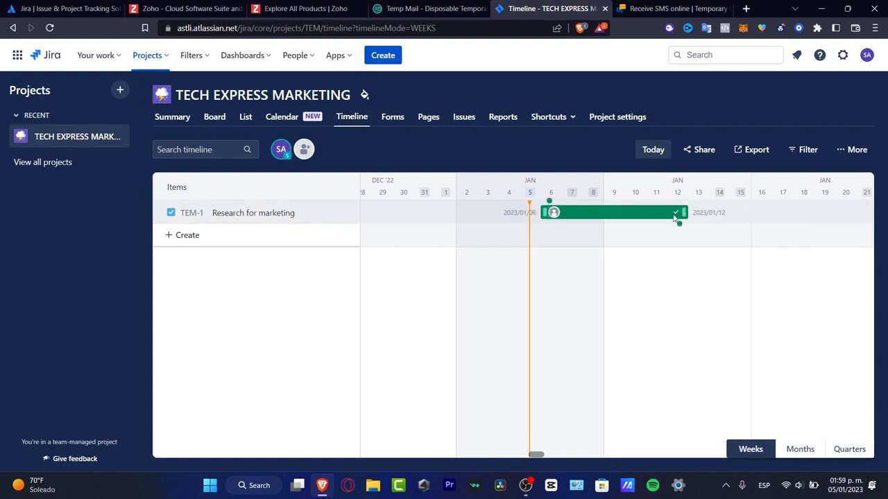
Create a new project form and drag the Department and Labels fields above Summary
left_click(392, 119)
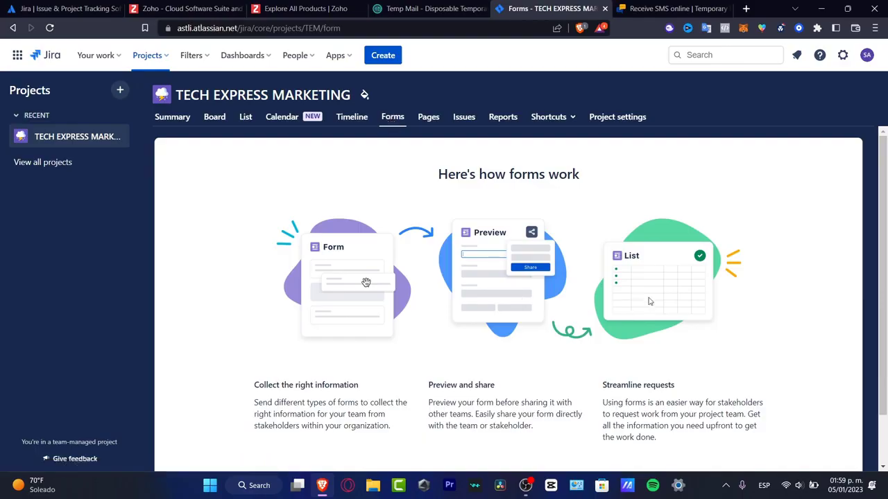
scroll(714, 357, "down", 1)
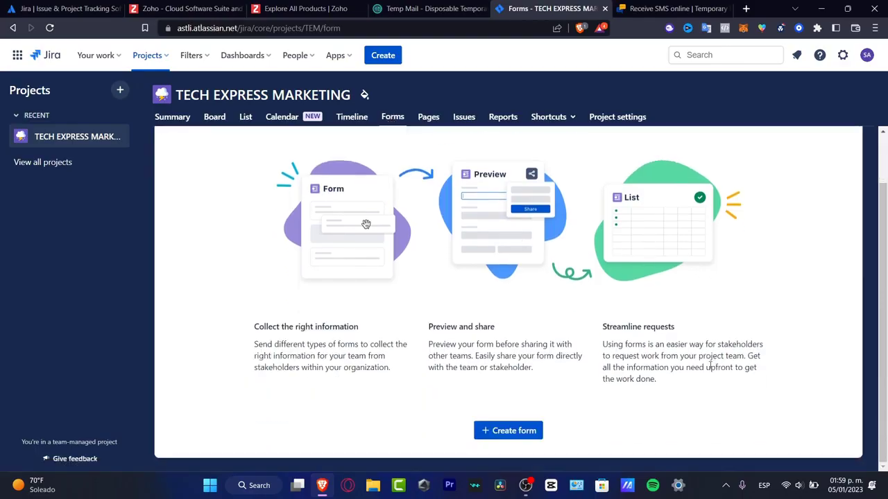
left_click(517, 431)
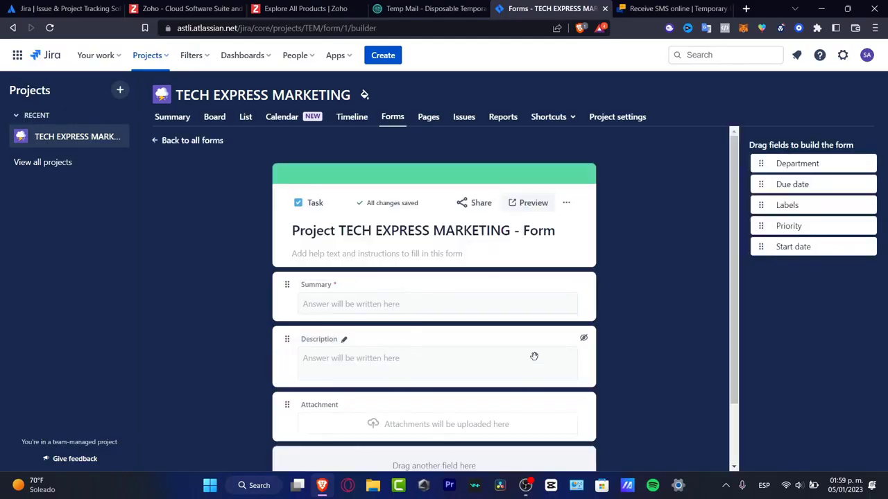
left_click_drag(805, 163, 388, 281)
left_click_drag(833, 185, 402, 283)
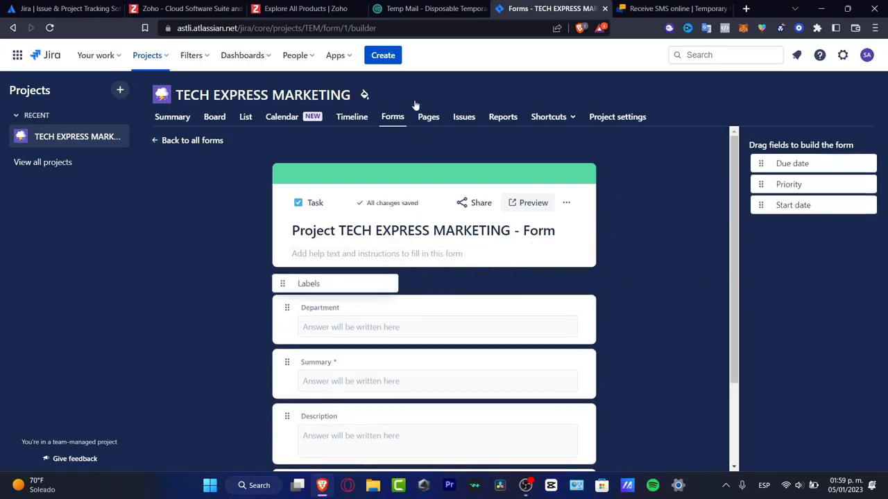
From the Reports page, start a new project shortcut and begin its web address with 'www'
left_click(498, 121)
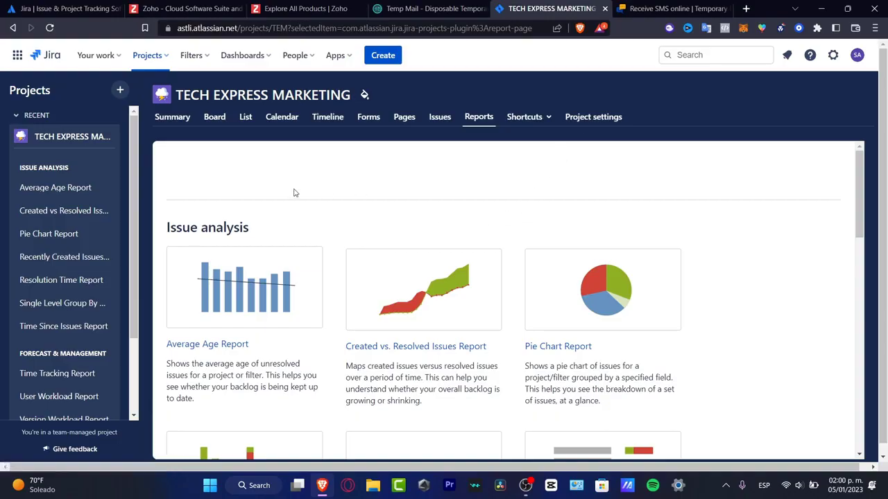
left_click(530, 118)
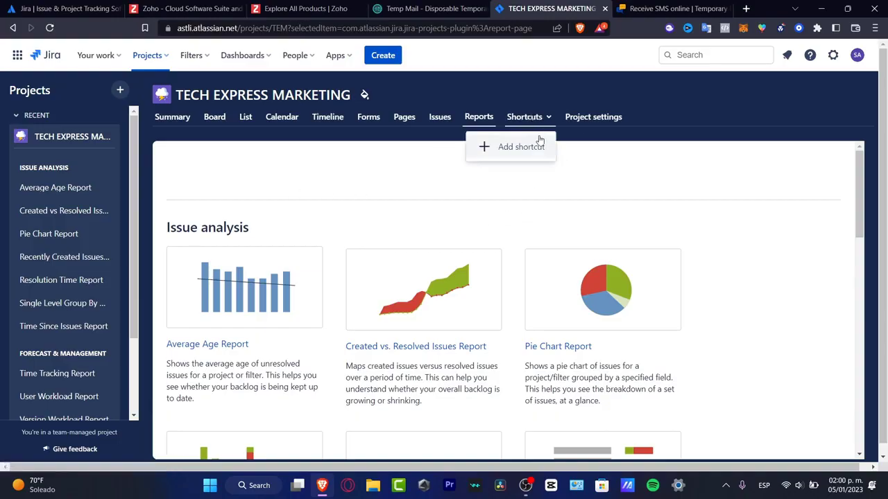
left_click(515, 150)
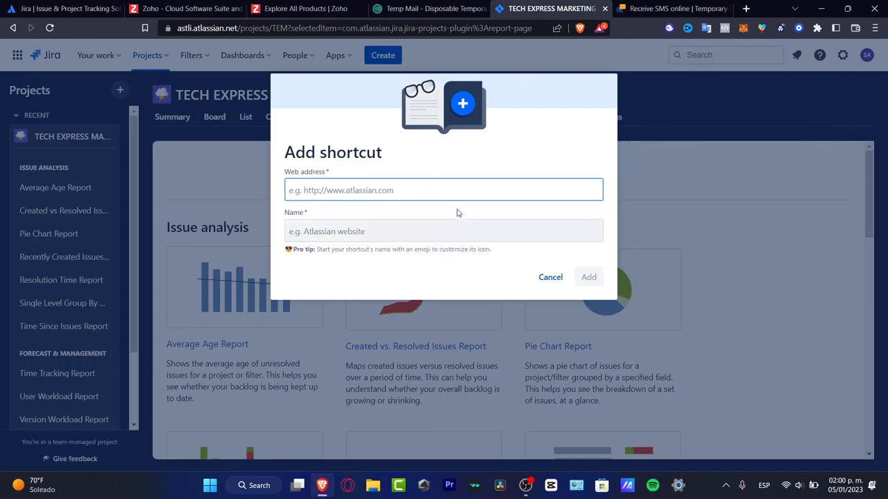
type("www.")
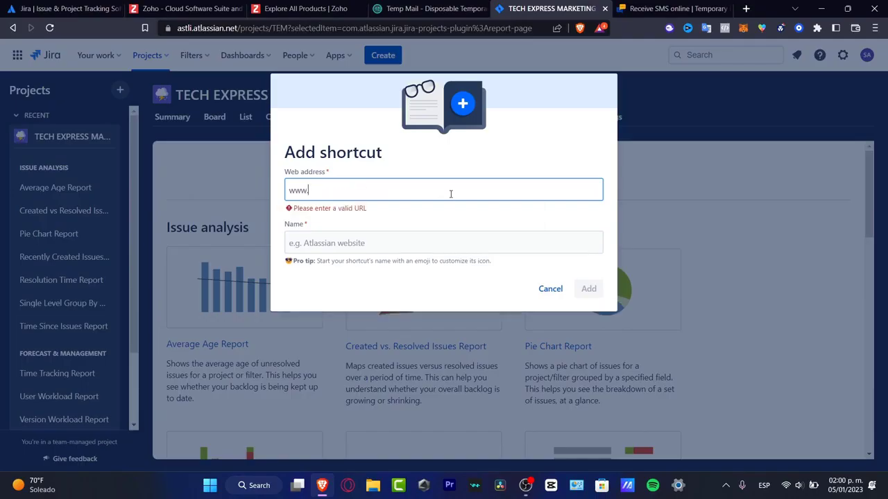